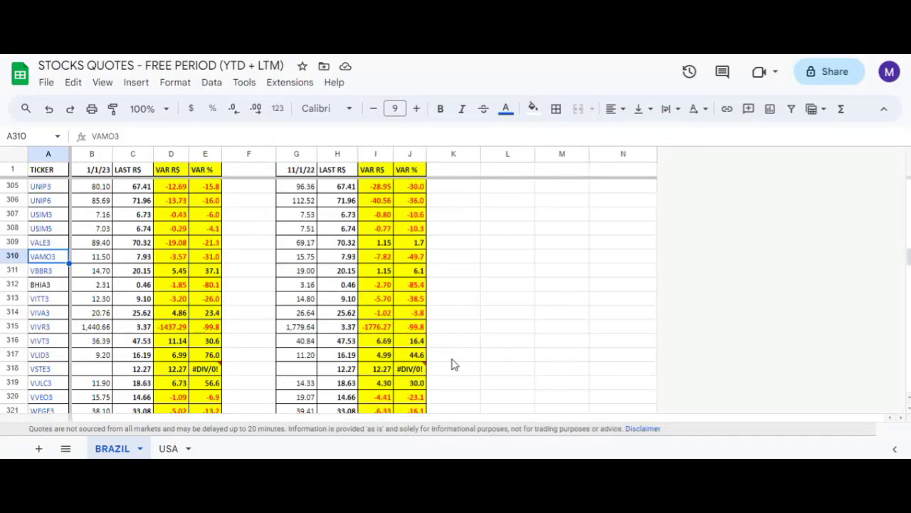
- Examine VAMO3's year-to-date figures in row 310: the 1/1/23 price, last price, and variations in R$ and percent
left_click(93, 261)
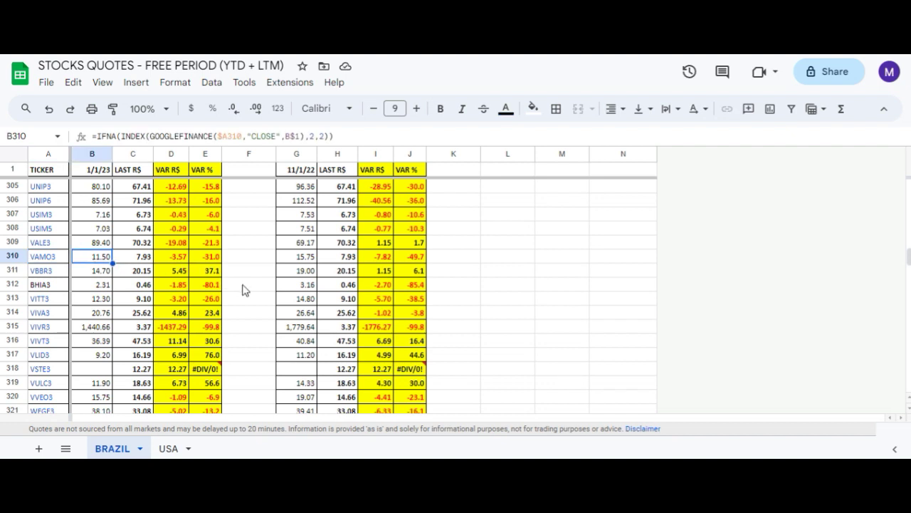
key("Right")
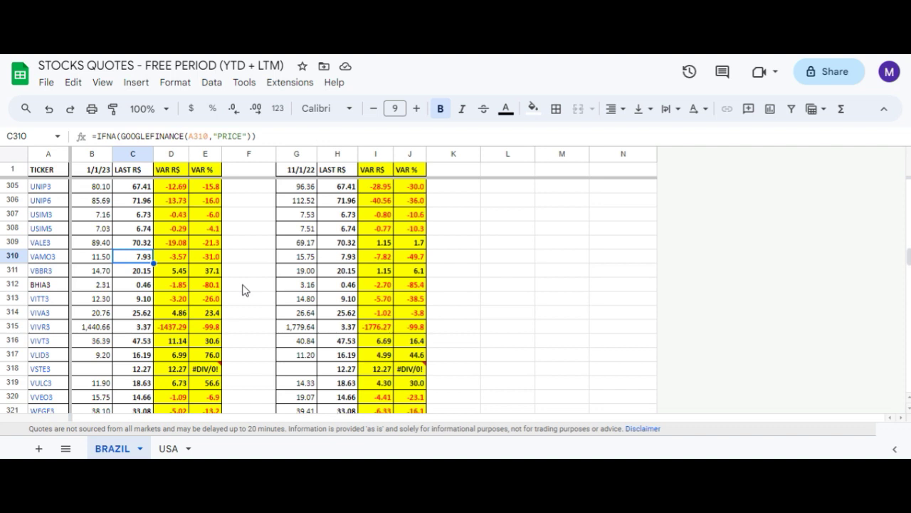
key("Right")
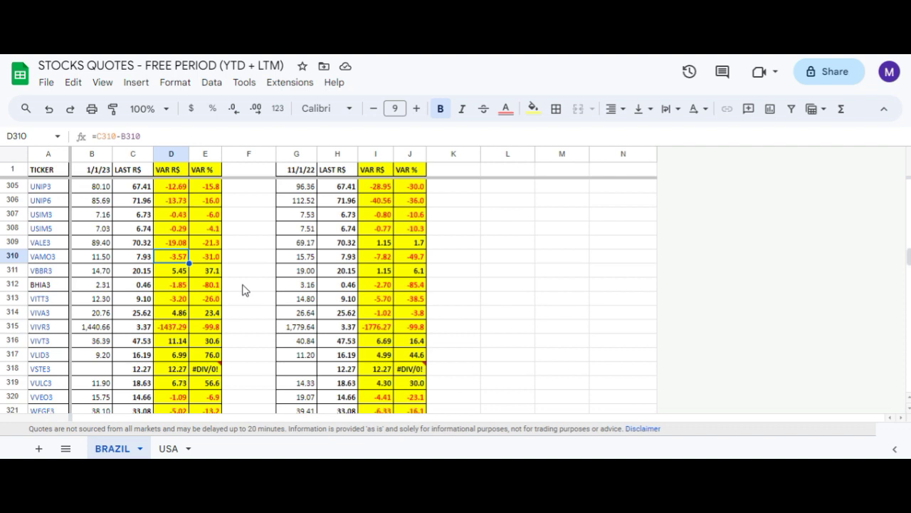
key("Right")
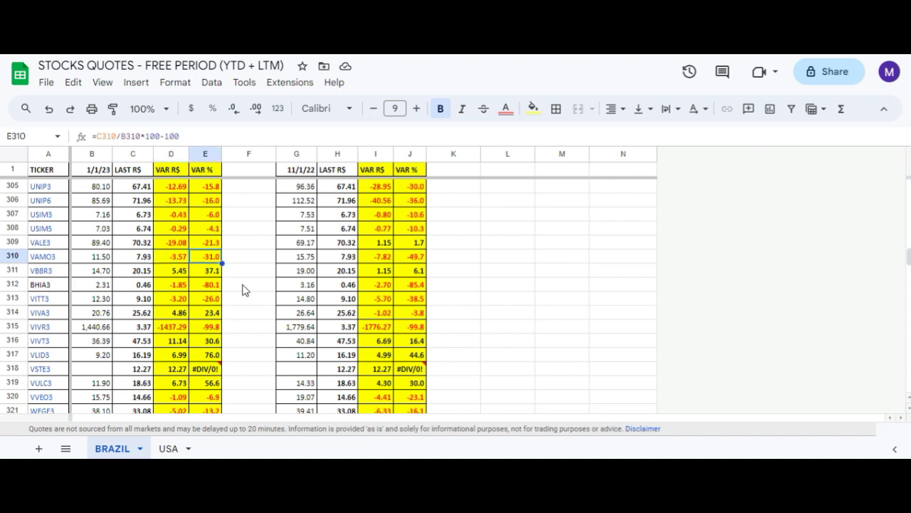
key("Right")
key("Right")
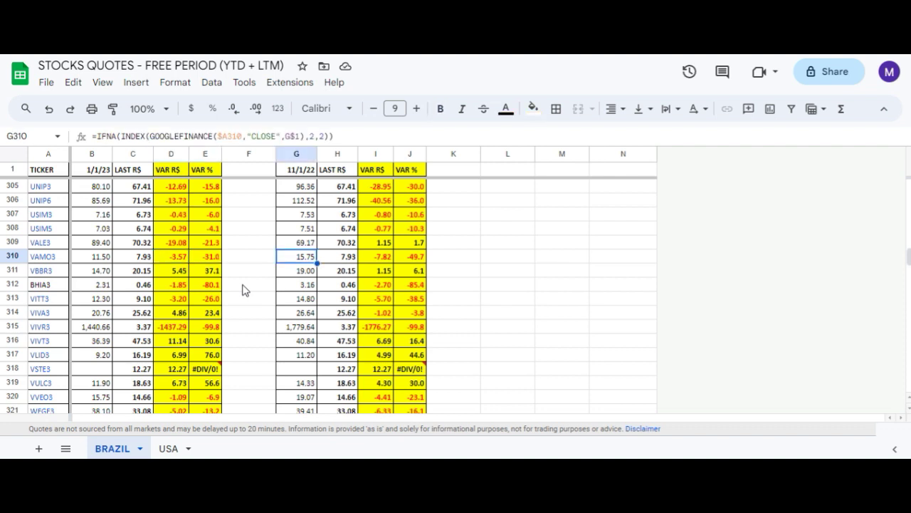
key("Left")
key("Right")
key("Left")
key("Right")
key("Left")
key("Left")
key("Left")
key("Left")
key("Left")
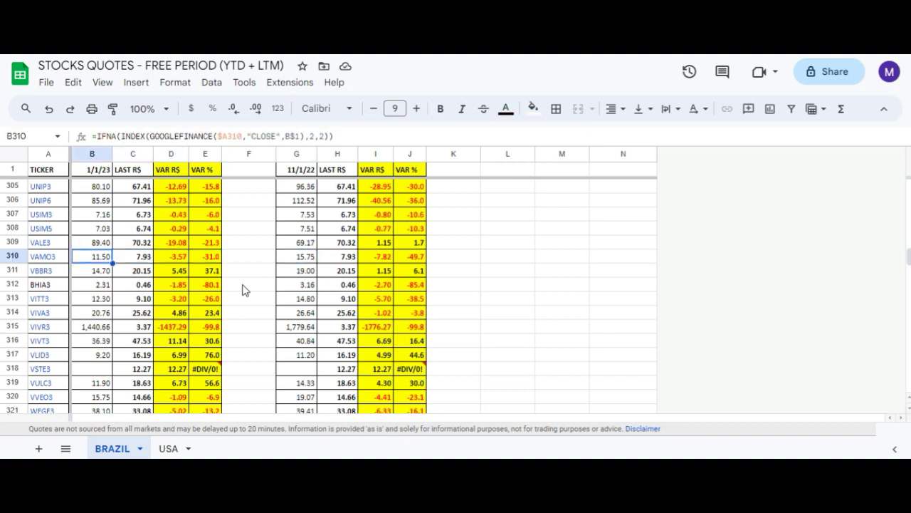
- Examine VAMO3's twelve-month figures in row 310: the 11/1/22 price, last price, and variations in R$ and percent
key("Right")
key("Right")
key("Right")
key("Right")
key("Right")
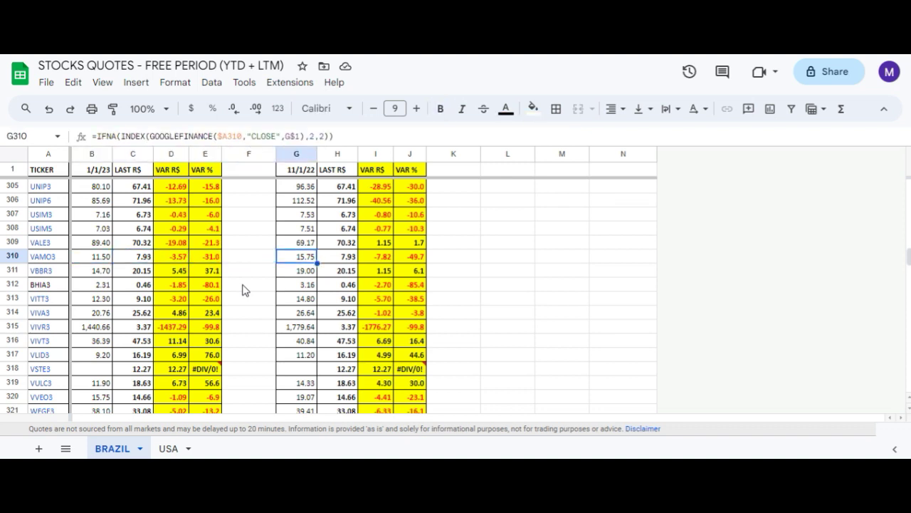
key("Right")
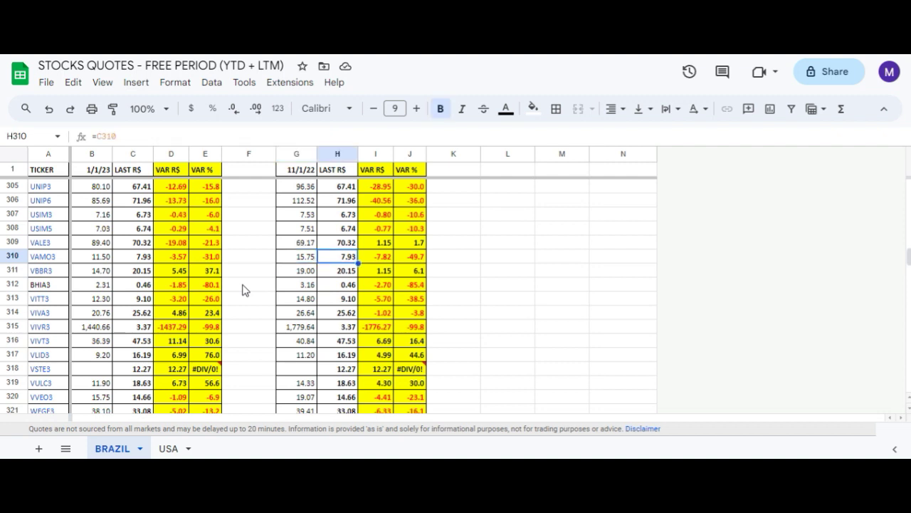
key("Right")
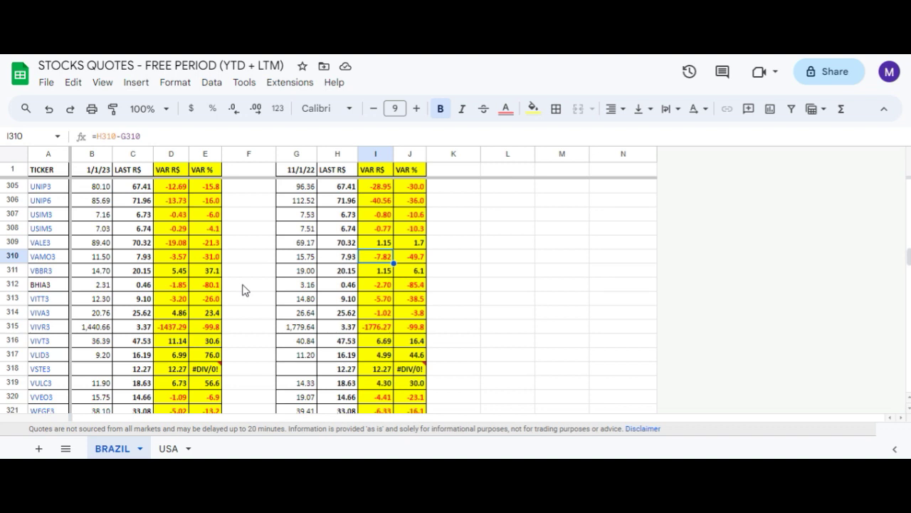
key("Right")
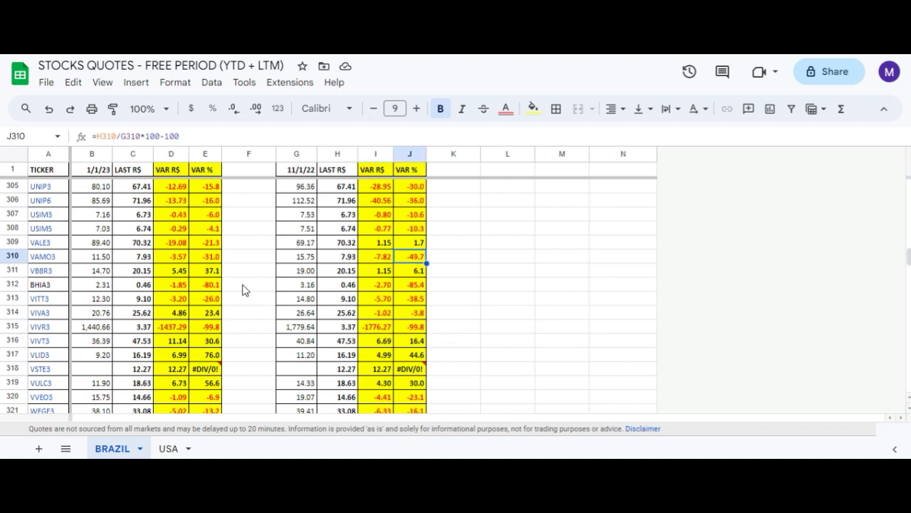
- Return to the VAMO3 ticker in row 310 and review its year-to-date and twelve-month figures again
key("Left")
key("Left")
key("Left")
key("Left")
key("Left")
key("Left")
key("Left")
key("Left")
key("Left")
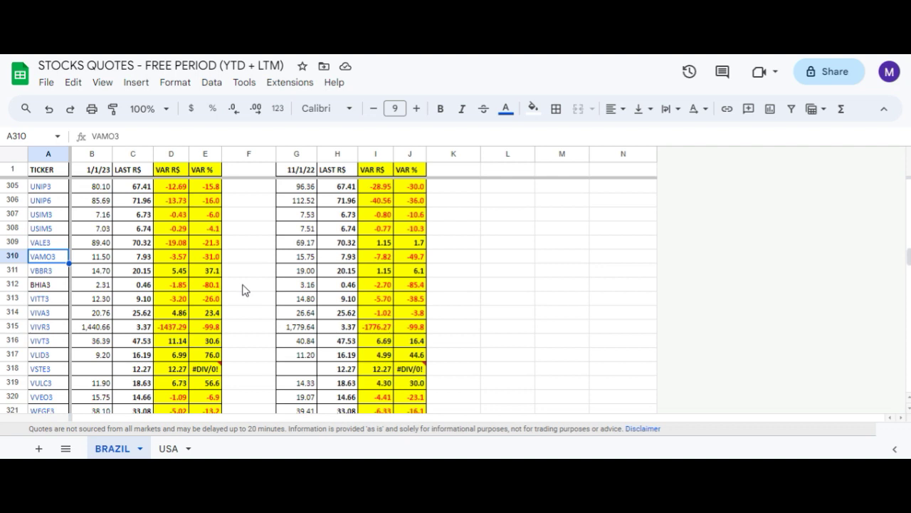
key("Right")
key("Right")
key("Right")
key("Right")
key("Right")
key("Right")
key("Right")
key("Right")
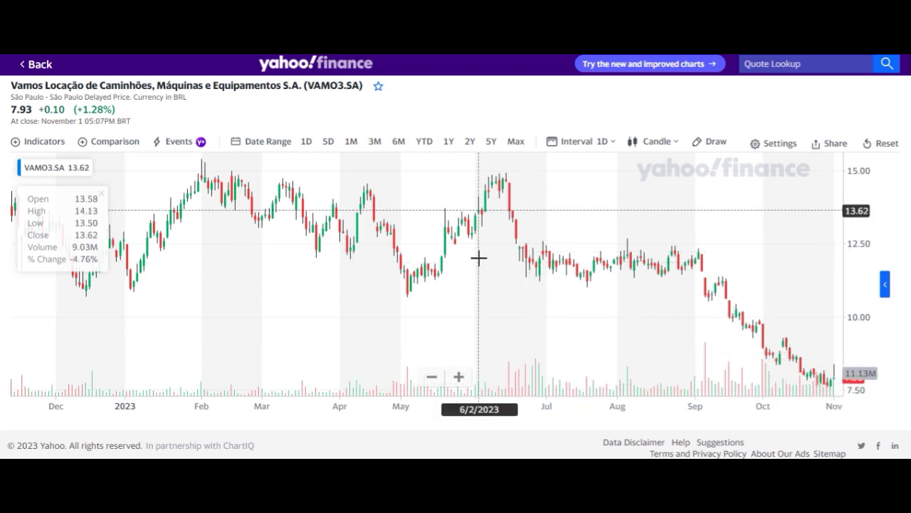
- Examine VAMO3.SA's daily price history on the Yahoo Finance chart from early 2021 to November 2023
scroll(478, 256, "down", 3)
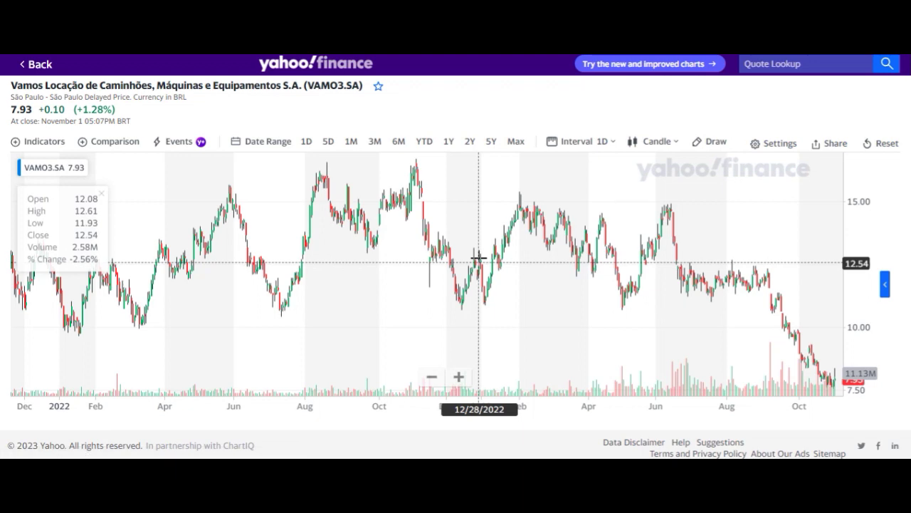
scroll(477, 258, "down", 3)
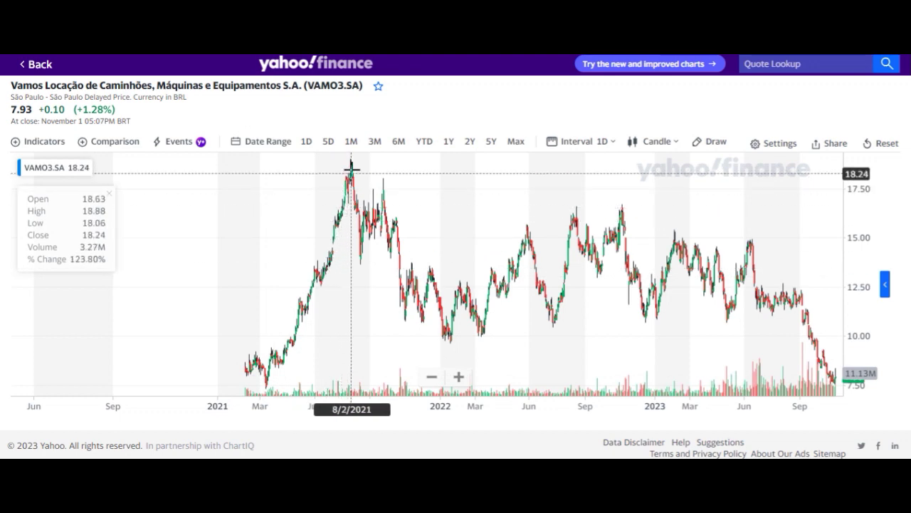
scroll(341, 185, "up", 5)
scroll(330, 228, "left", 5)
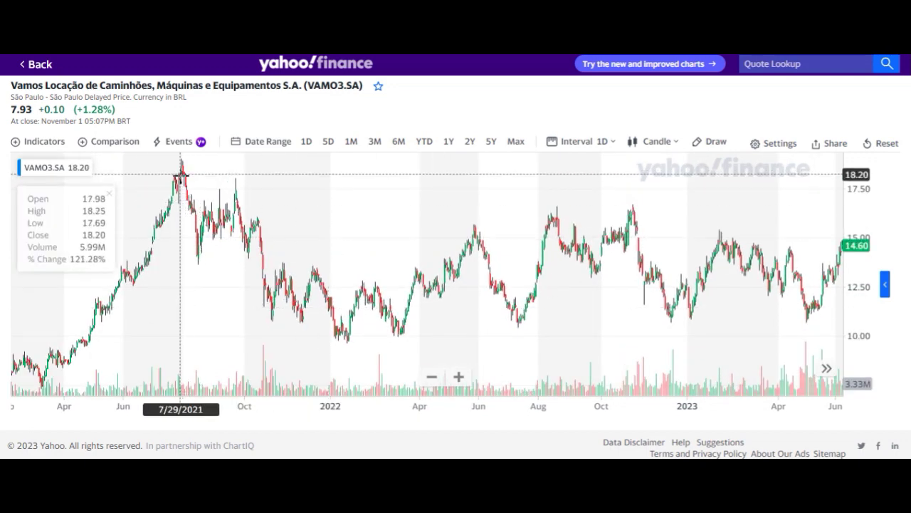
scroll(434, 212, "down", 2)
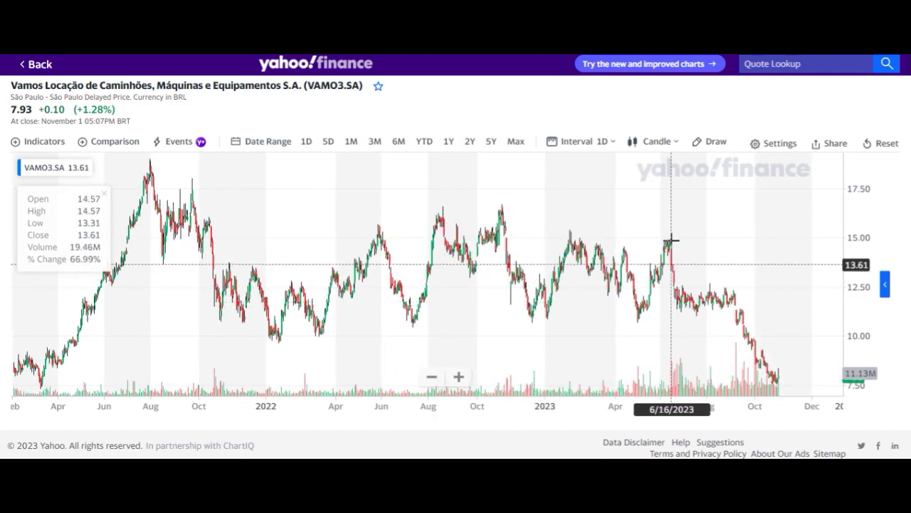
left_click_drag(299, 207, 344, 207)
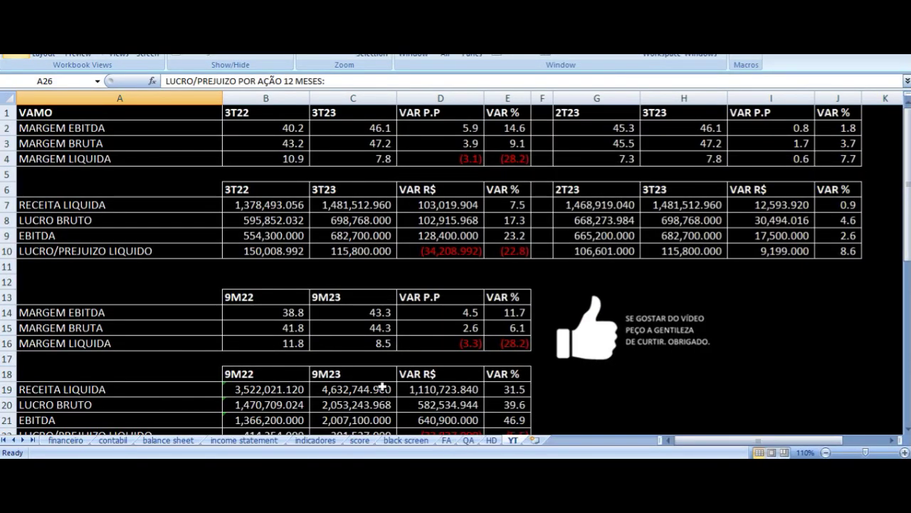
- Open the HD sheet in the Excel workbook and examine the revenue, profit and margin rows, starting from 2019
left_click(493, 441)
left_click(596, 229)
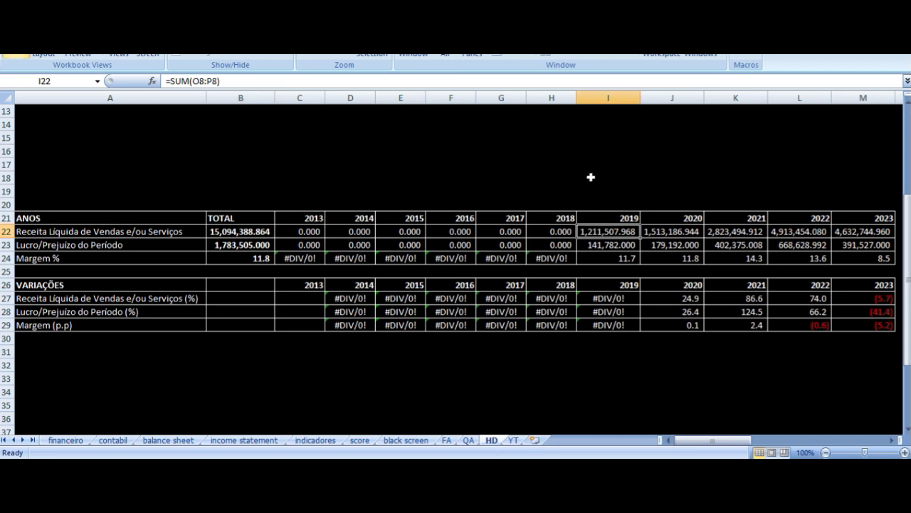
key("Up")
key("Down")
key("Right")
key("Right")
key("Left")
key("Left")
key("Left")
key("Right")
key("Up")
key("Down")
key("Down")
key("Down")
key("Right")
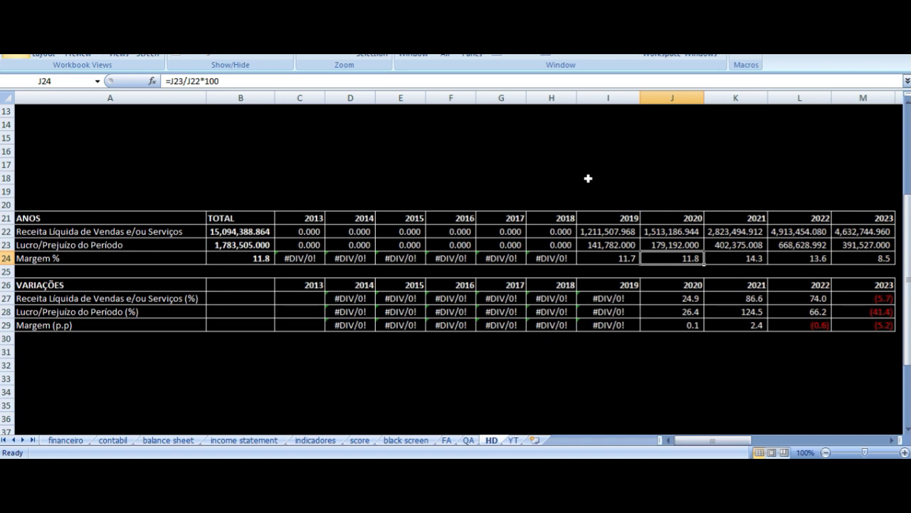
- Compare the annual net revenue in row 22 from 2019 through 2023
key("Left")
key("Up")
key("Up")
key("Right")
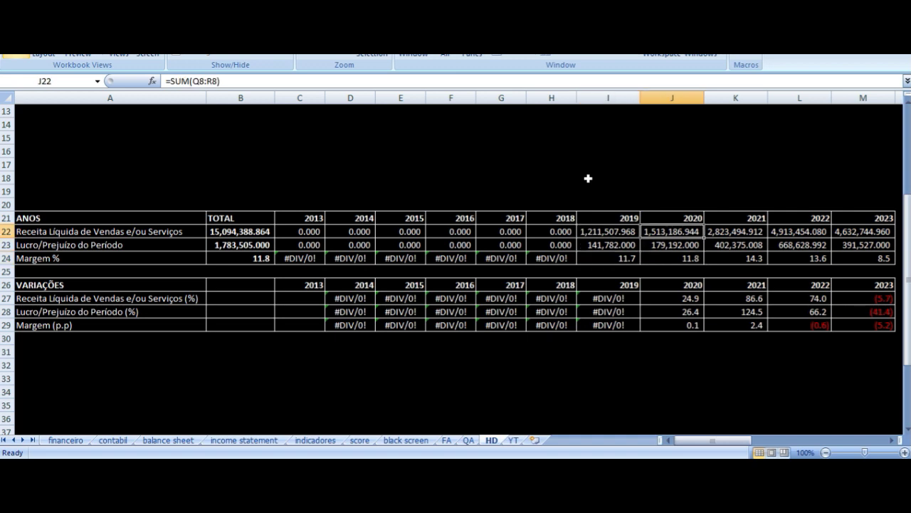
key("Right")
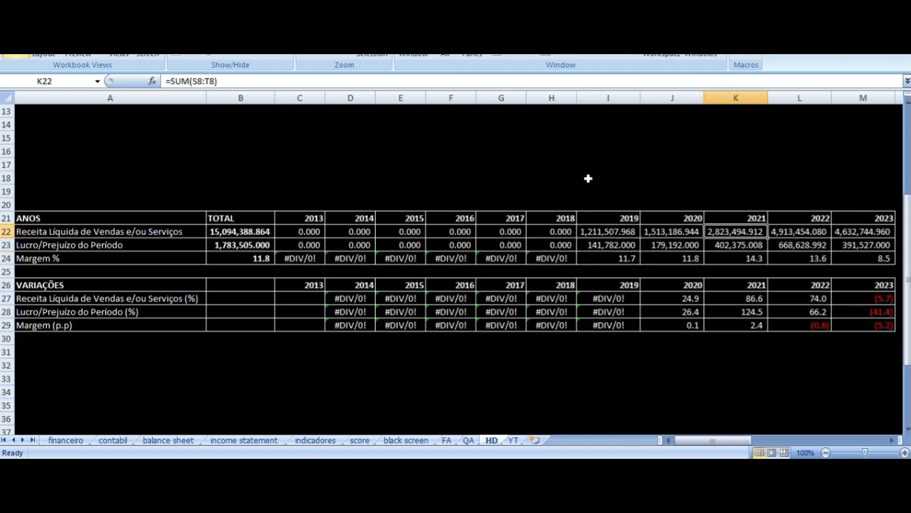
key("Right")
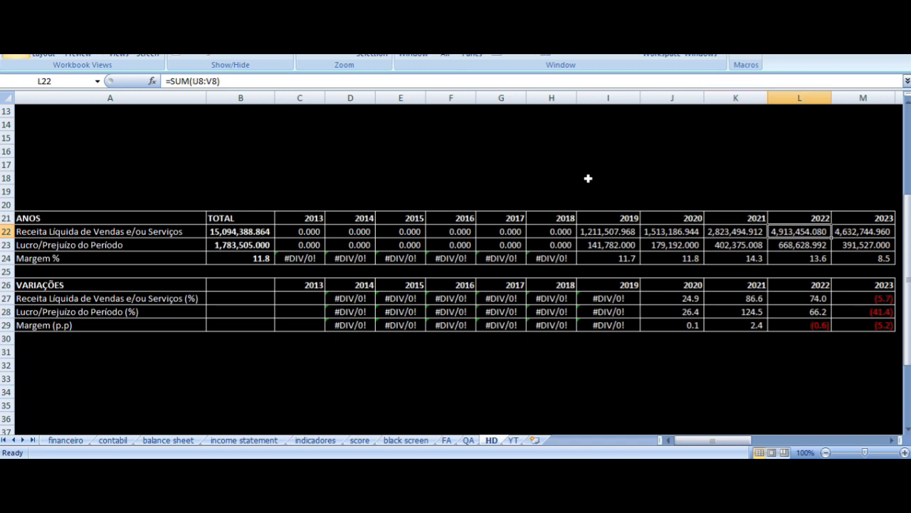
key("Up")
key("Down")
key("Right")
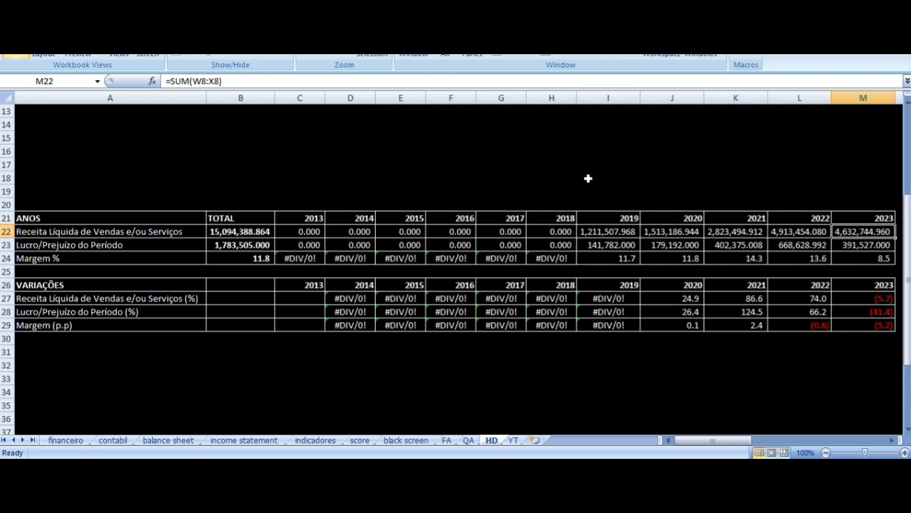
- Compare the 2019 and 2020 profit in row 23 with the corresponding margins in row 24
key("Down")
key("Left")
key("Left")
key("Left")
key("Left")
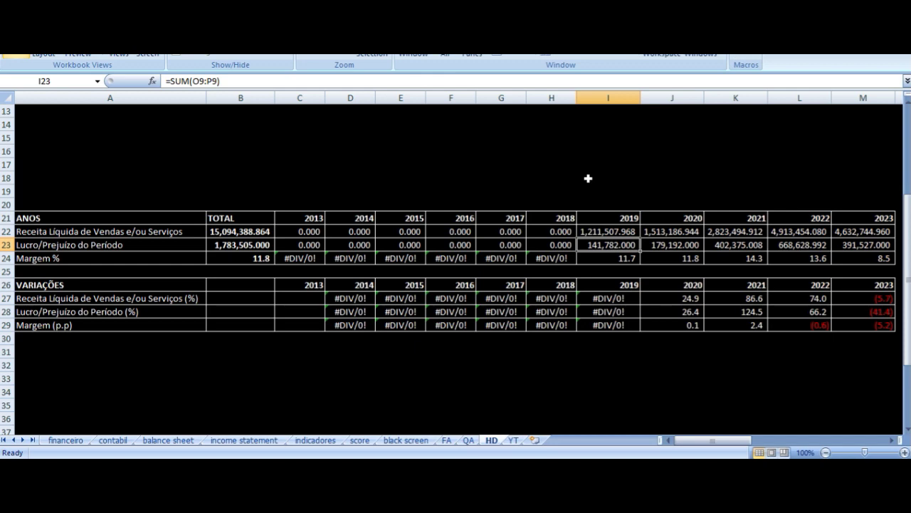
key("Down")
key("Up")
key("Right")
key("Down")
key("Left")
key("Right")
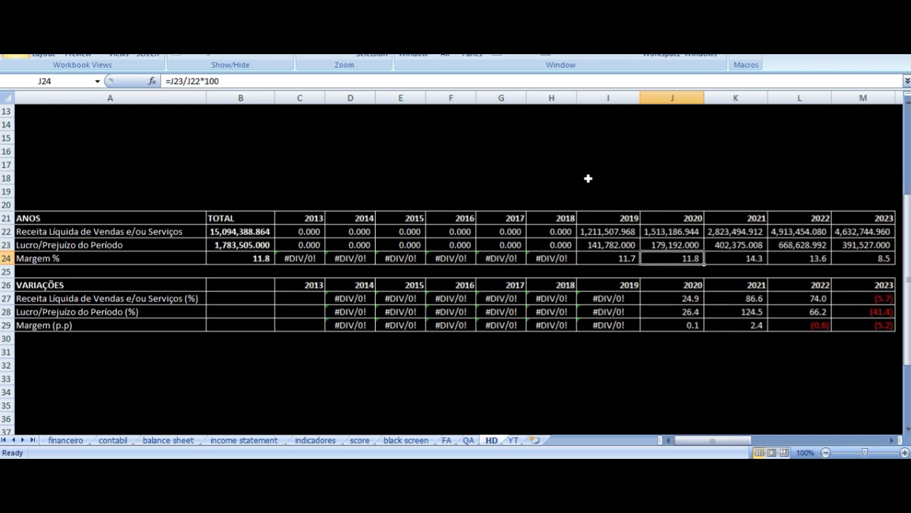
key("Up")
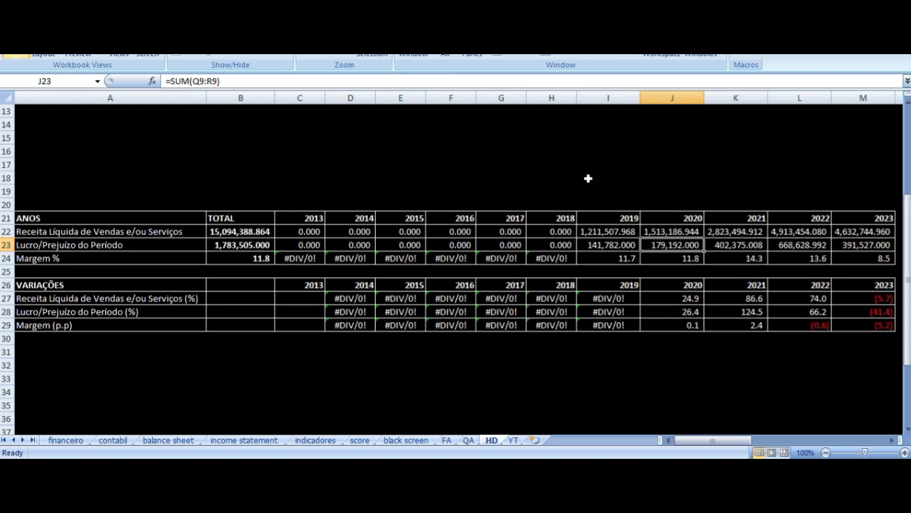
key("Left")
key("Right")
- Review the profit for 2021 through 2023, checking the 2021 and 2022 margins along the way
key("Right")
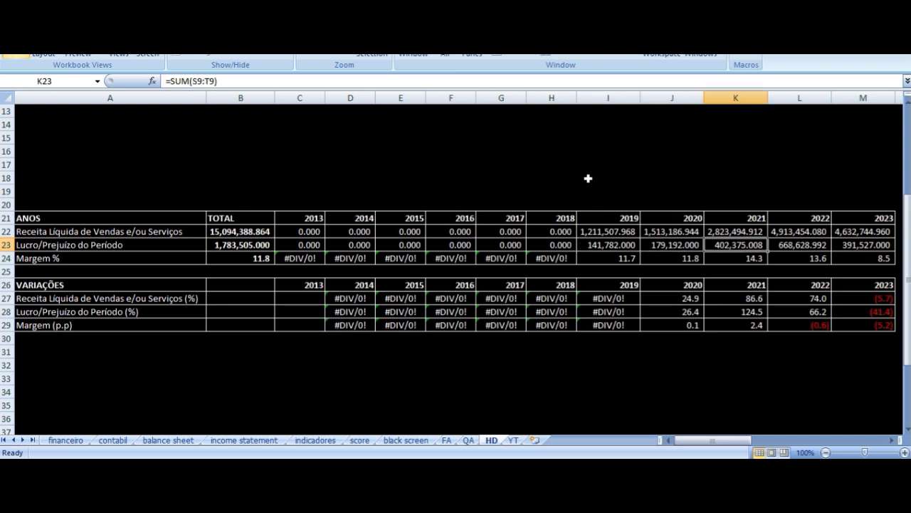
key("Down")
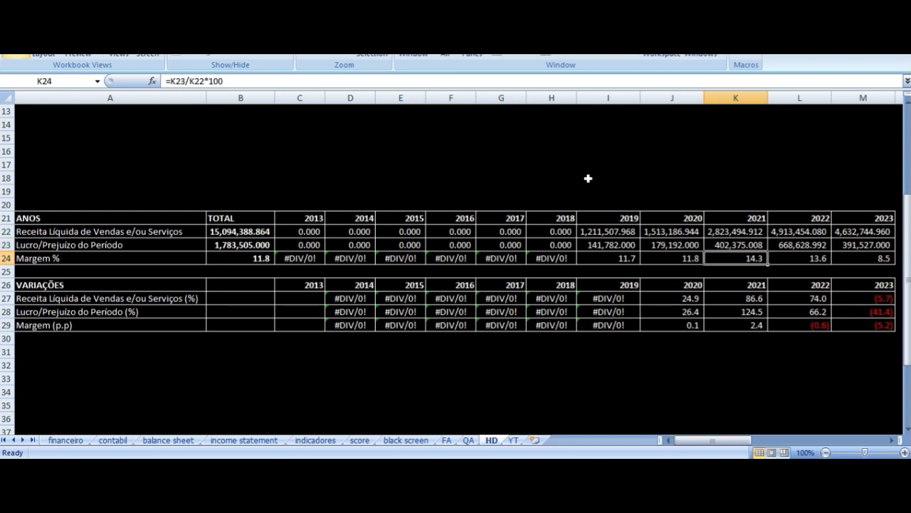
key("Right")
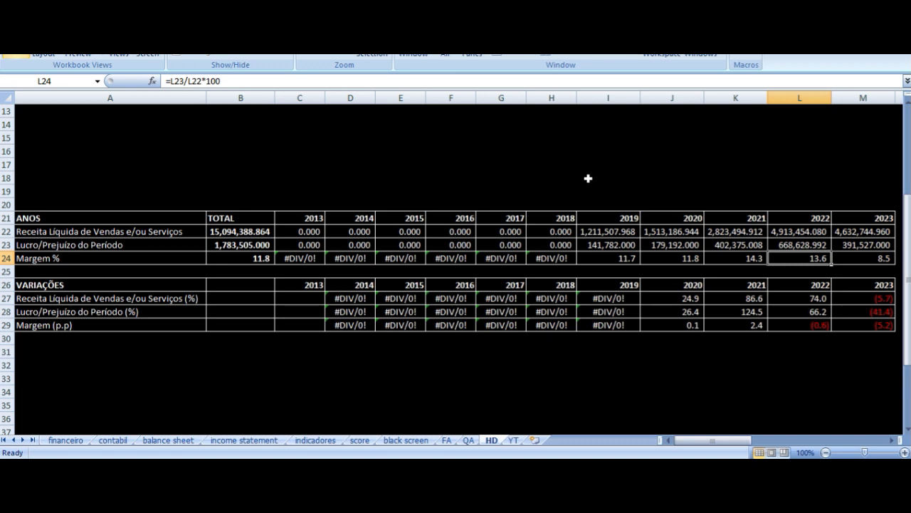
key("Up")
key("Left")
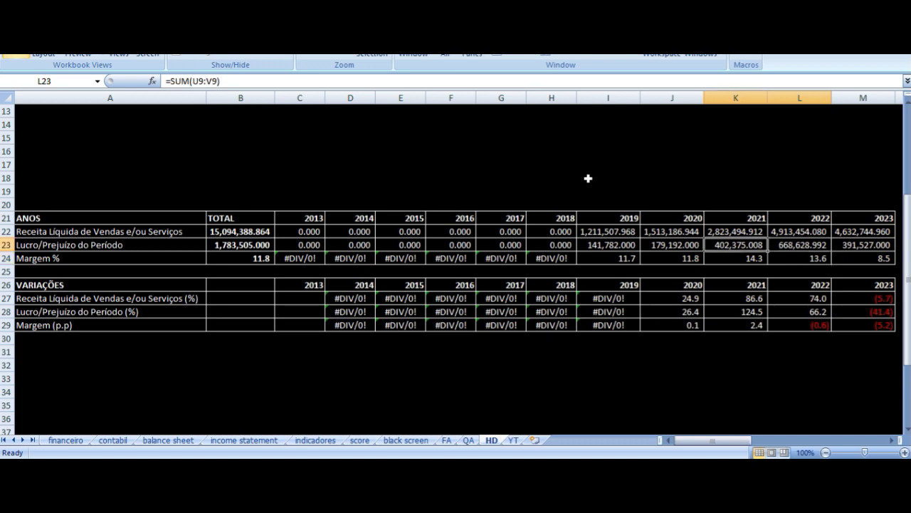
key("Right")
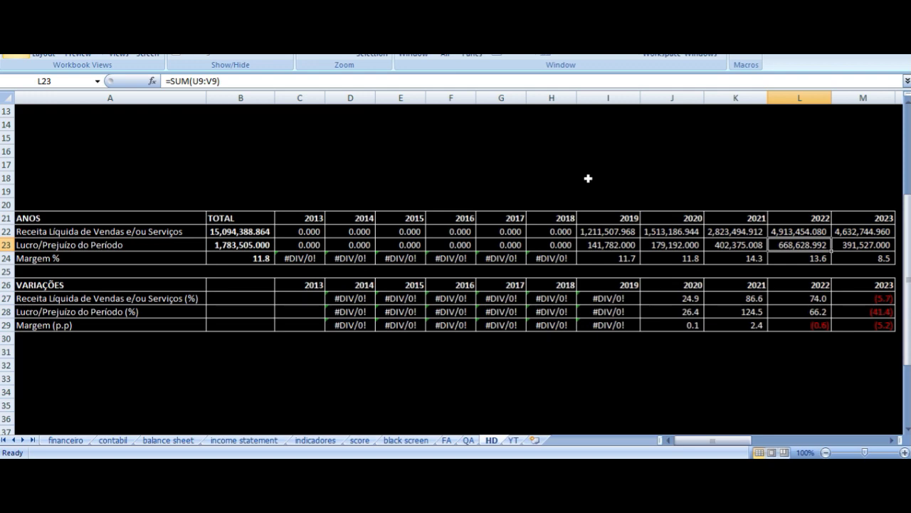
key("Right")
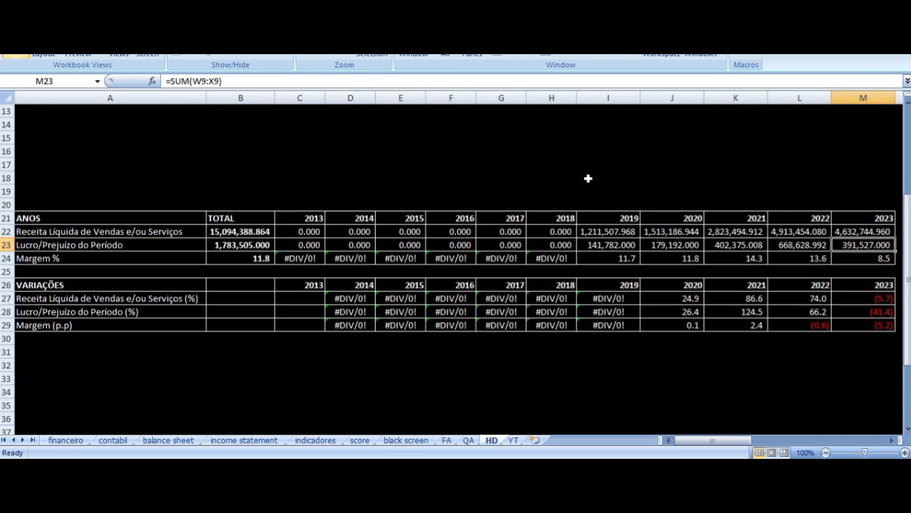
- Go back over the annual profit figures in row 23 between 2019 and 2023, ending on 2022
key("Left")
key("Left")
key("Left")
key("Left")
key("Right")
key("Right")
key("Right")
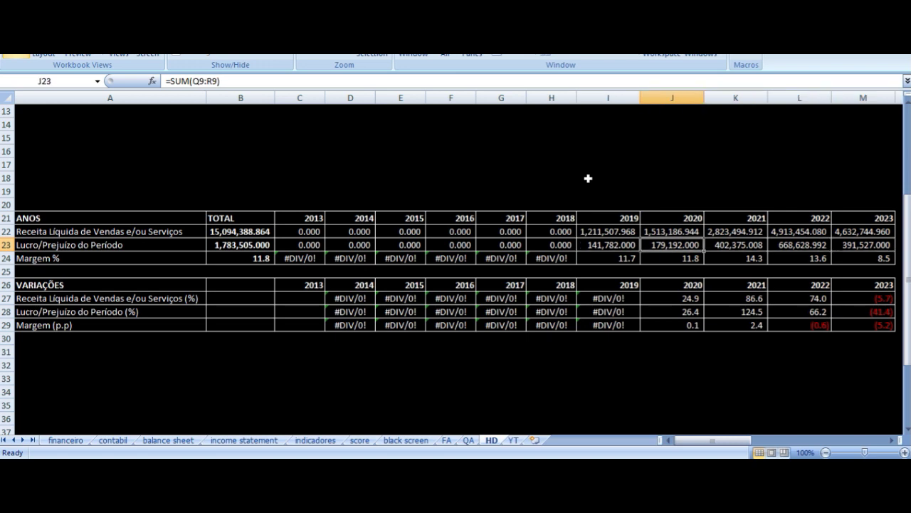
key("Right")
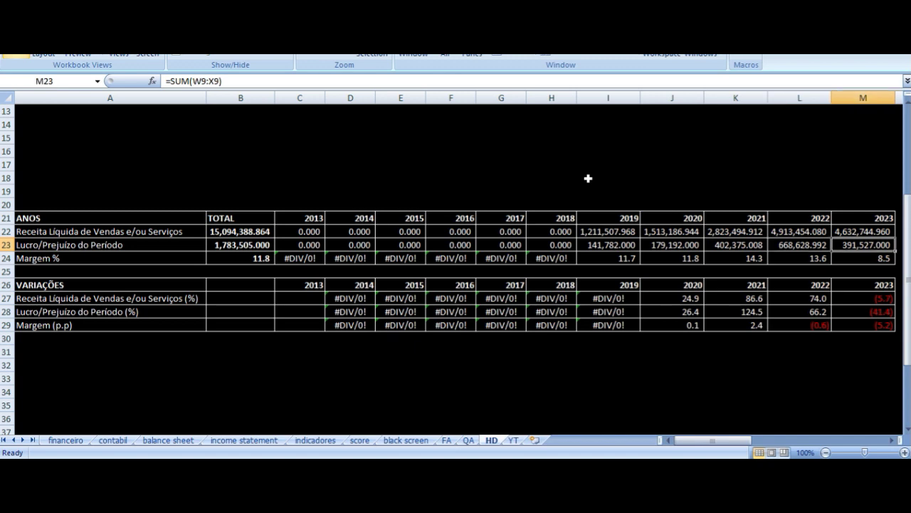
key("Left")
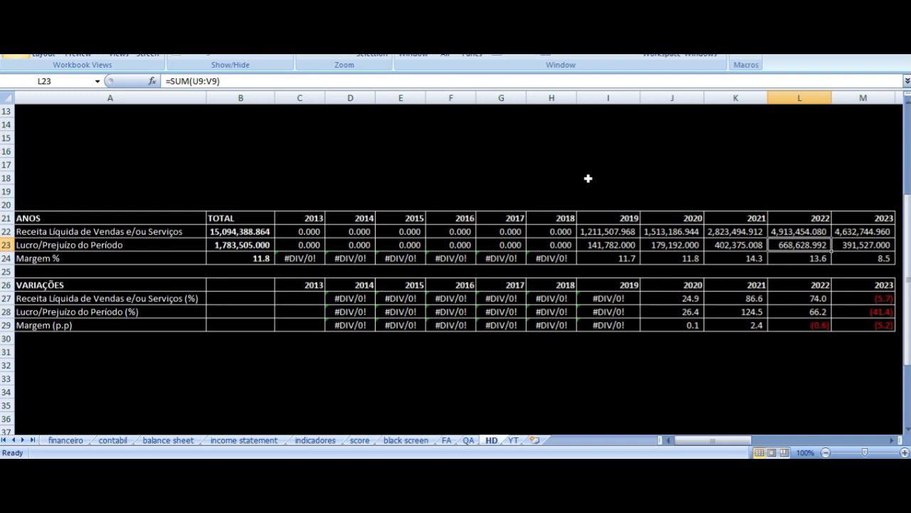
- Compare the 2023 profit in row 23 with the 2022 profit beside it
key("Right")
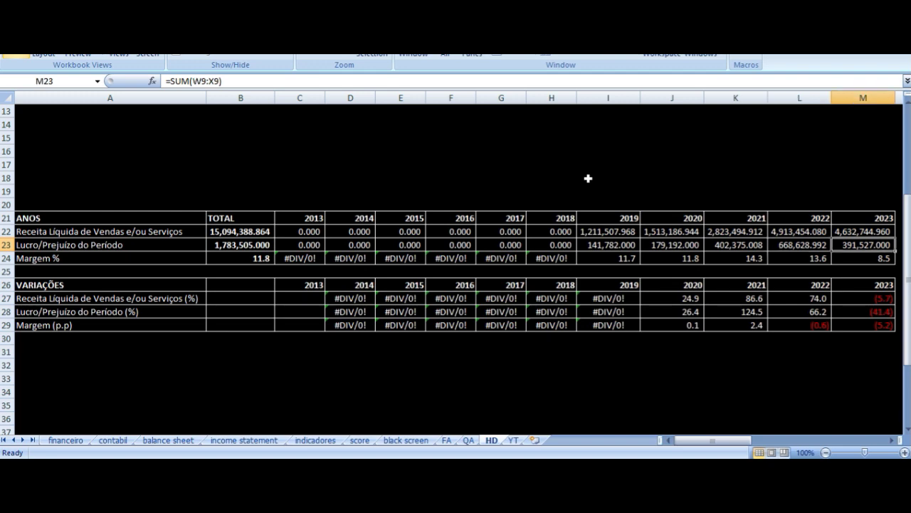
key("Left")
key("Right")
- Compare the 2022 and 2023 net revenue in row 22, going back and forth between the two years
key("Up")
key("Left")
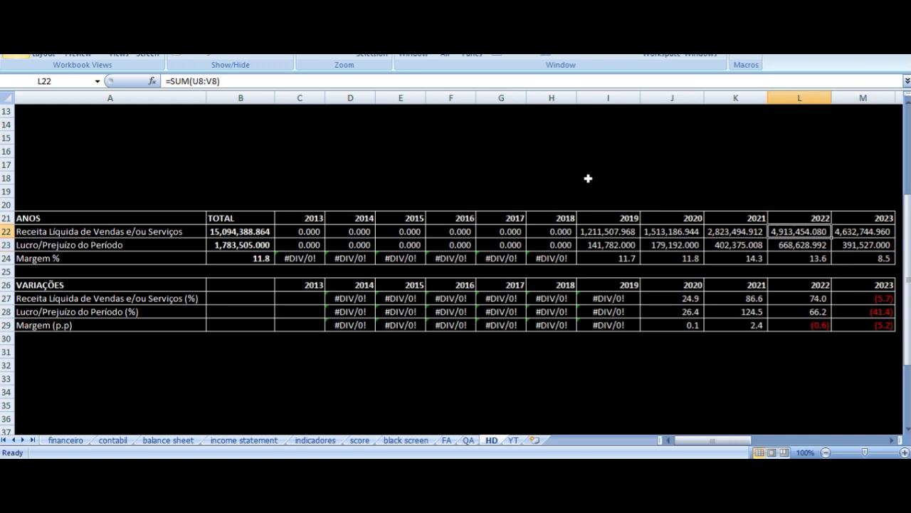
key("Right")
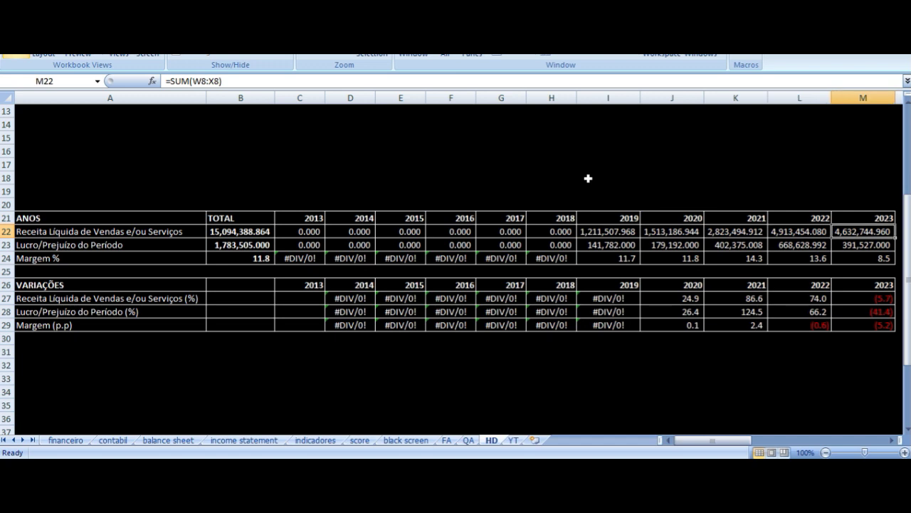
key("Left")
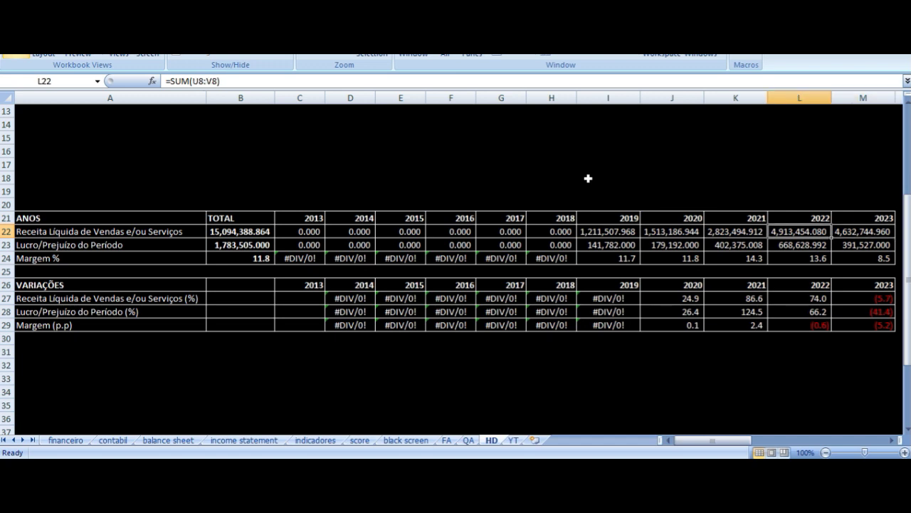
key("Right")
- Recheck the 2023 profit in row 23 against 2022, glancing at the 2023 margin in between
key("Down")
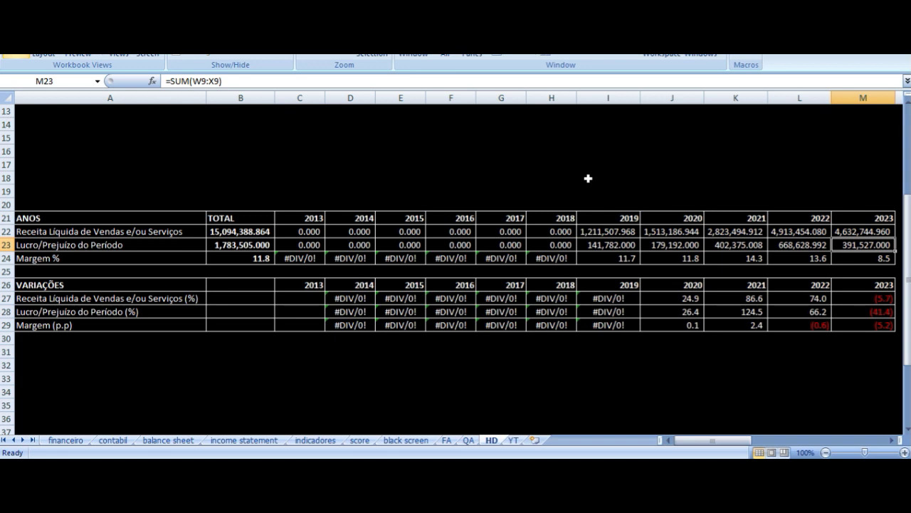
key("Left")
key("Right")
key("Down")
key("Up")
key("Left")
- Compare the 2022 and 2023 margins in row 24, ending on the 2023 net revenue variation in row 27
key("Down")
key("Right")
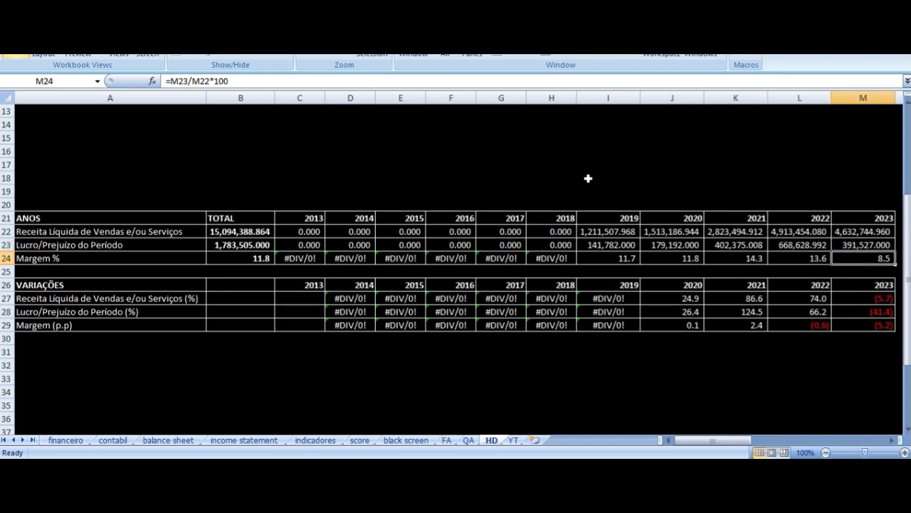
key("Left")
key("Right")
key("Down")
key("Down")
key("Down")
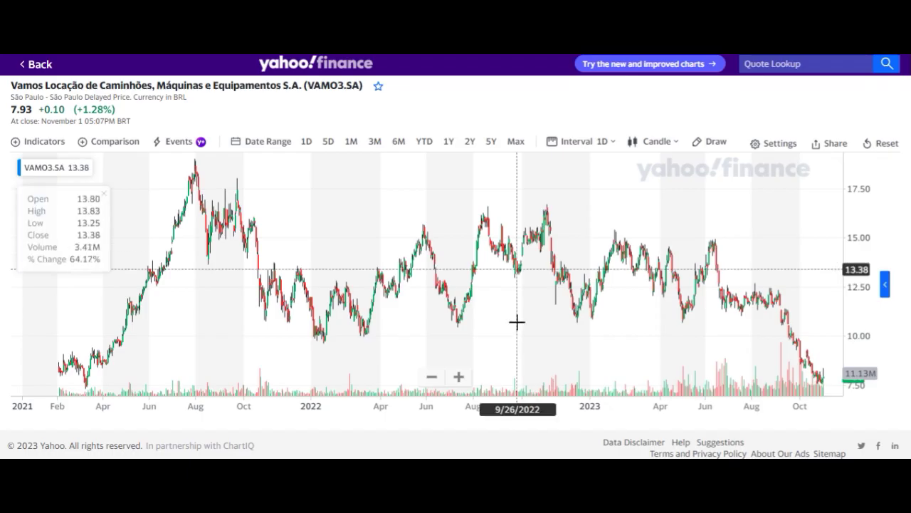
- Switch to the InfoMoney article on Vamos' third-quarter results, close its floating video and read from the headline through the share-price paragraphs
scroll(624, 238, "up", 3)
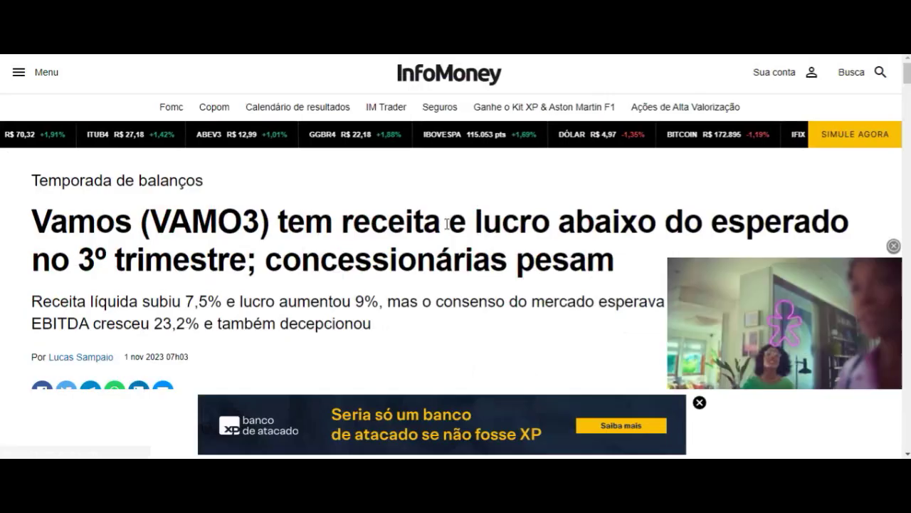
left_click(893, 246)
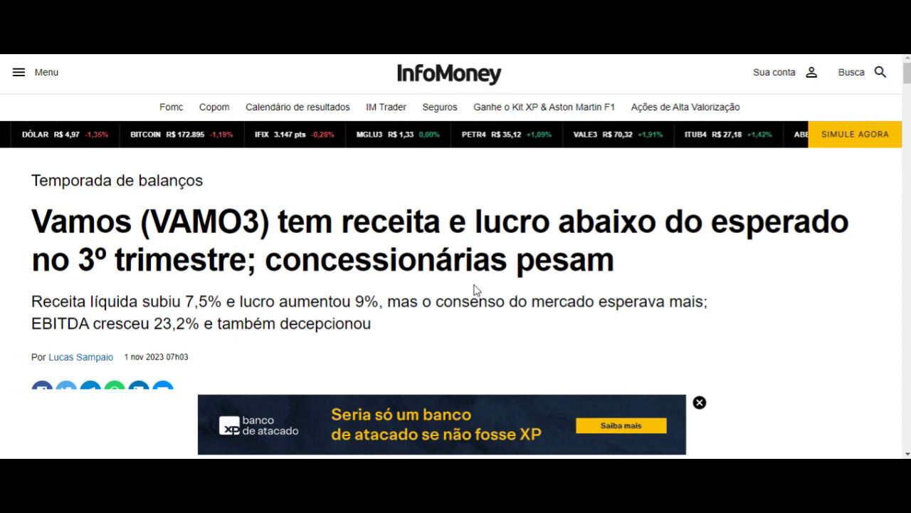
scroll(475, 289, "down", 4)
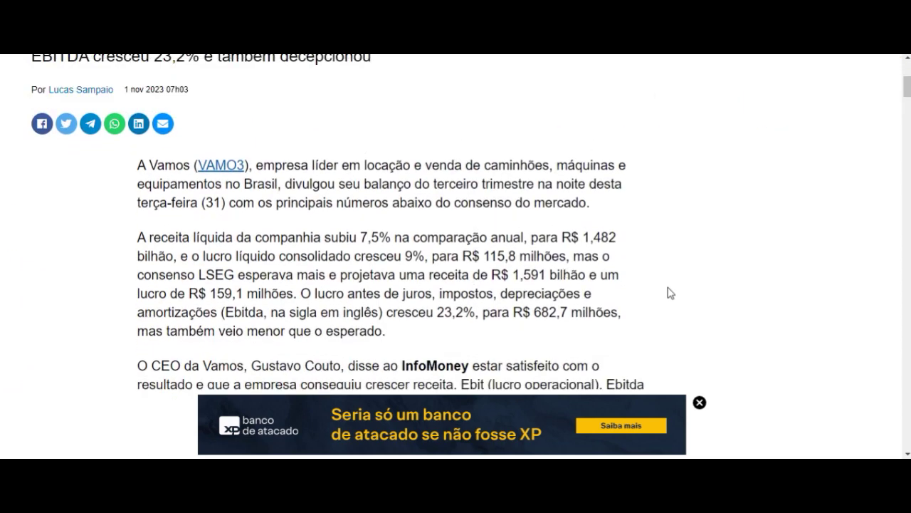
scroll(669, 293, "down", 4)
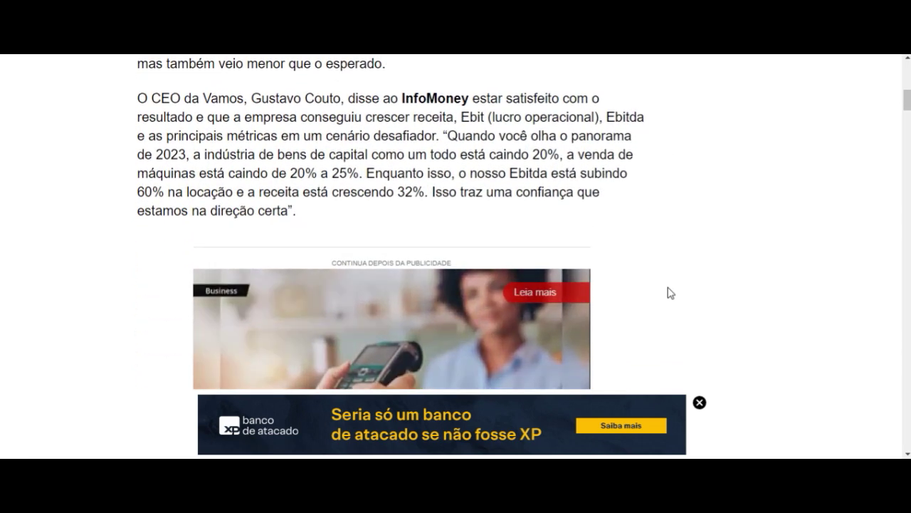
scroll(669, 293, "down", 5)
scroll(669, 293, "down", 2)
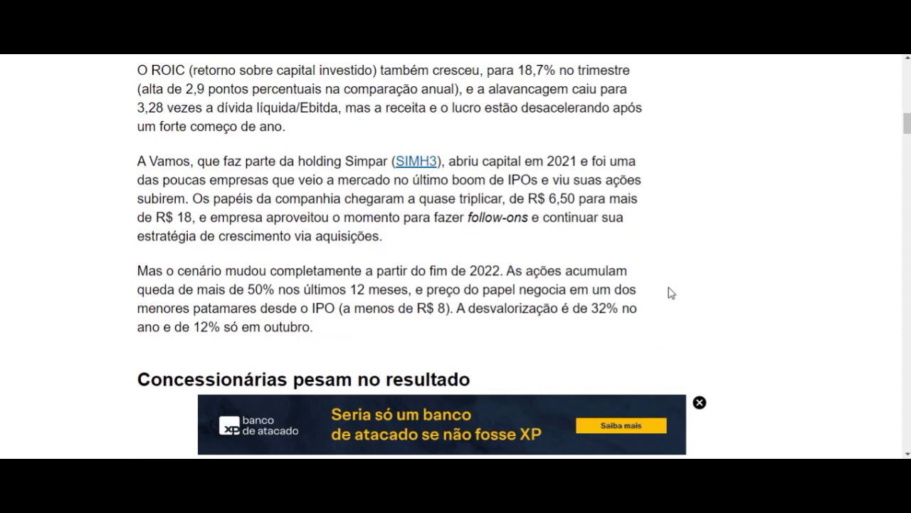
- Read the article's section "Concessionárias pesam no resultado" through to the paragraphs on future growth and investments
scroll(684, 274, "down", 4)
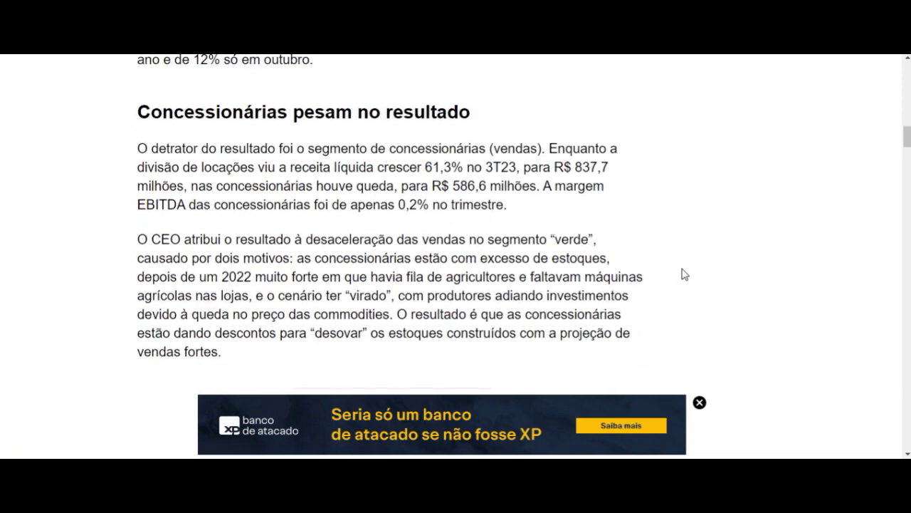
scroll(684, 274, "down", 9)
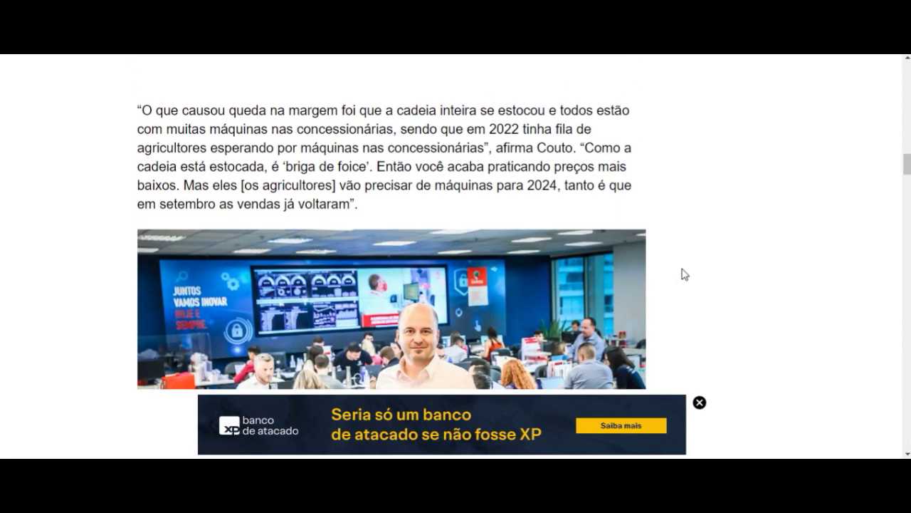
scroll(683, 274, "down", 7)
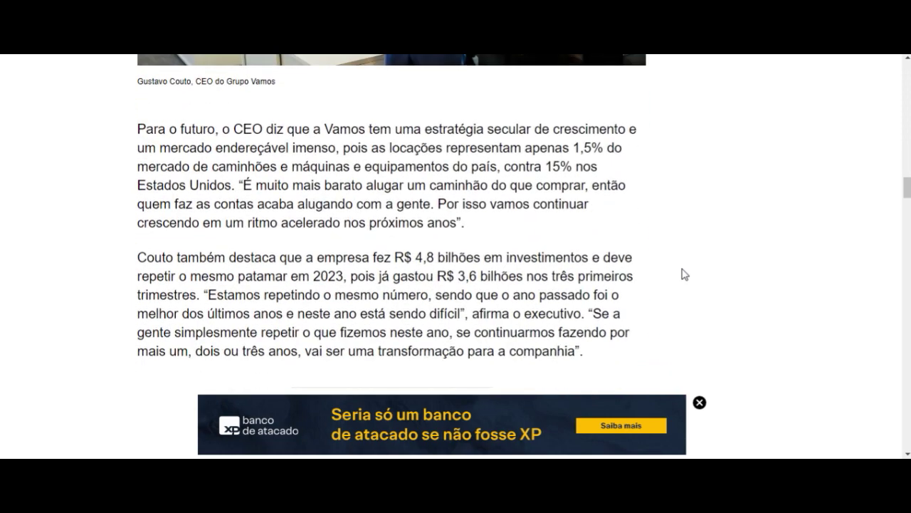
scroll(683, 274, "down", 8)
- Go back to the beginning of the InfoMoney article
scroll(684, 274, "up", 5)
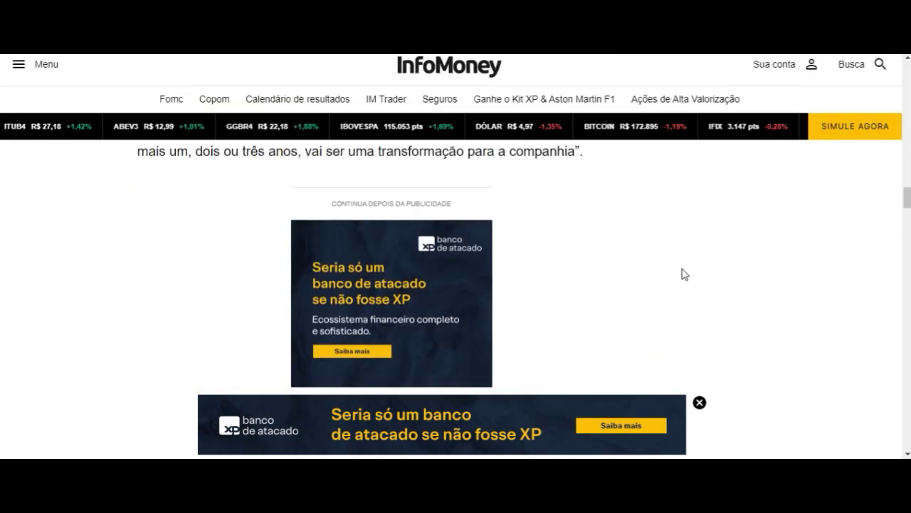
scroll(683, 274, "up", 20)
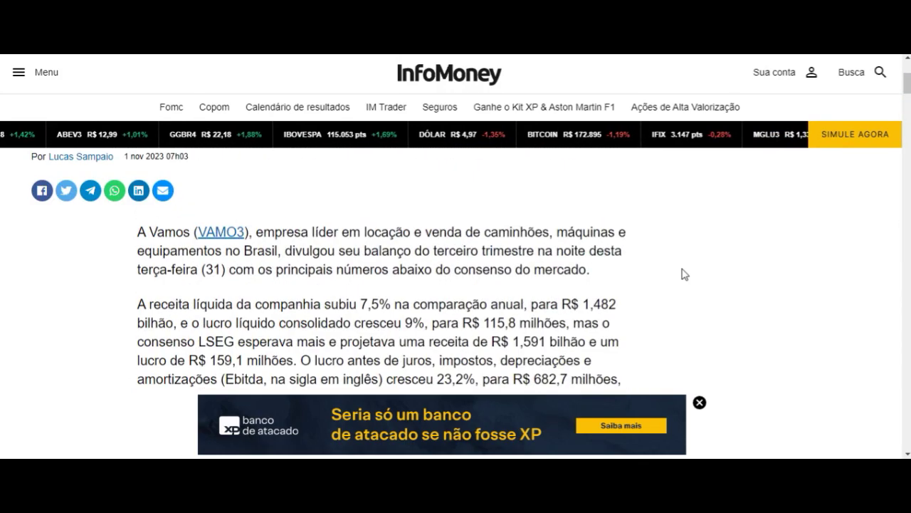
scroll(683, 274, "up", 3)
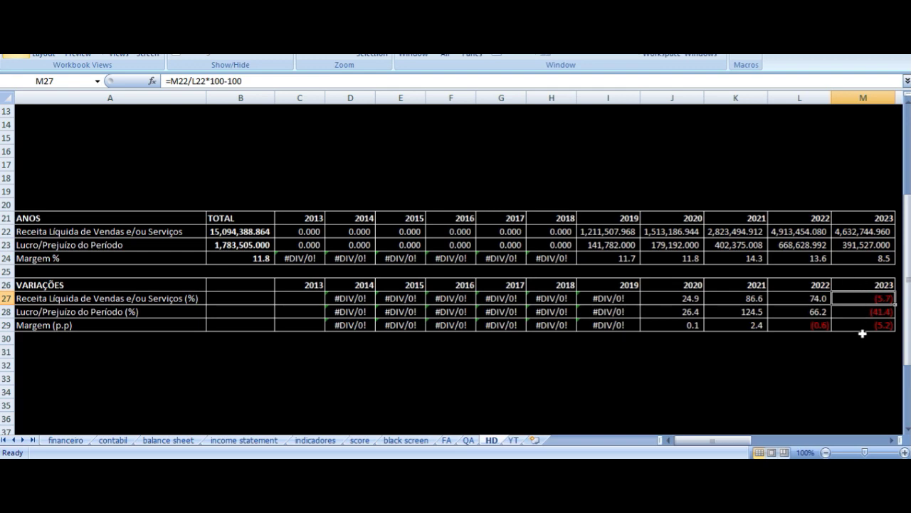
- Recheck the 2023 profit in the Excel workbook, and compare 3T22 with 3T23 and 2T23 with 3T23 on the YT sheet
left_click(866, 246)
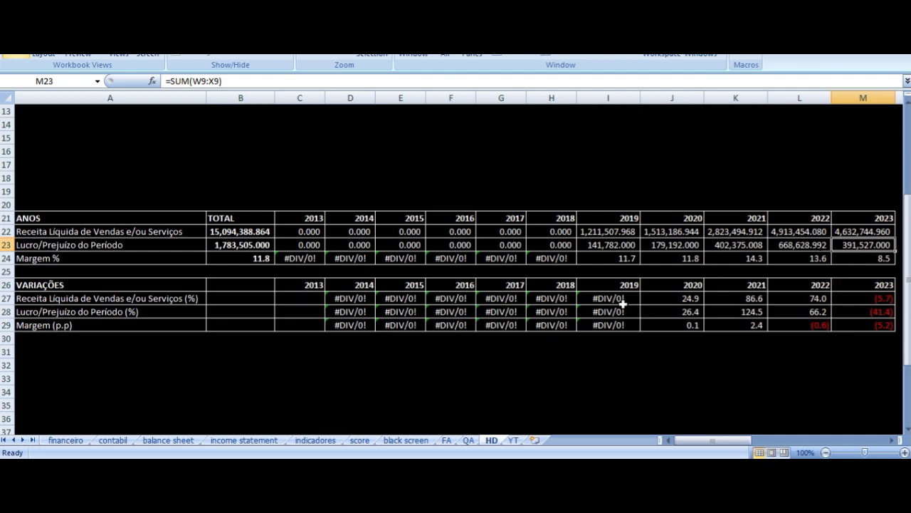
left_click(514, 439)
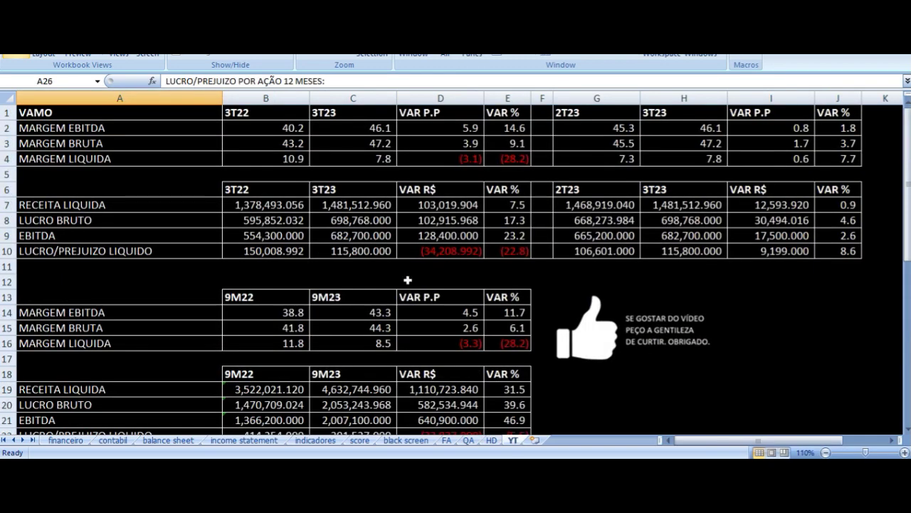
left_click(287, 135)
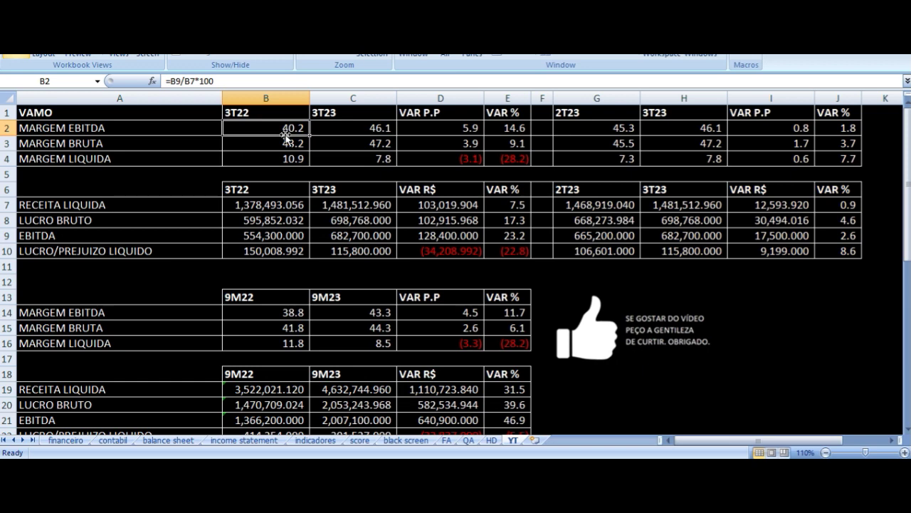
left_click_drag(284, 114, 434, 235)
left_click_drag(574, 114, 703, 240)
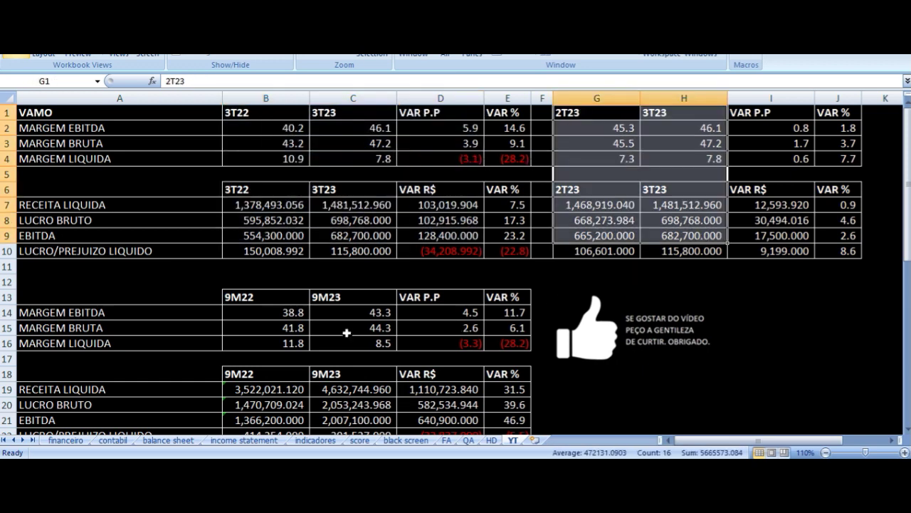
left_click(249, 131)
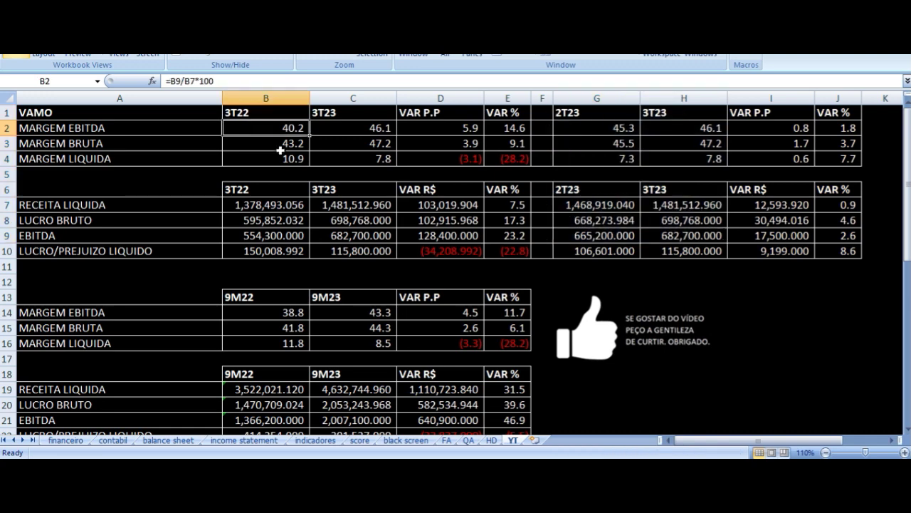